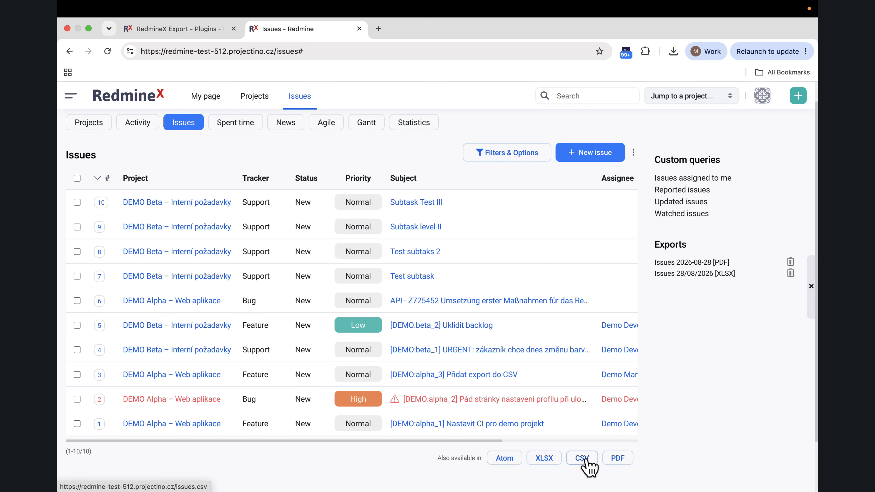
# - Review the issue list's record count and export formats alongside the RedmineX Export plugin's background export setting
pyautogui.doubleClick(85, 452)
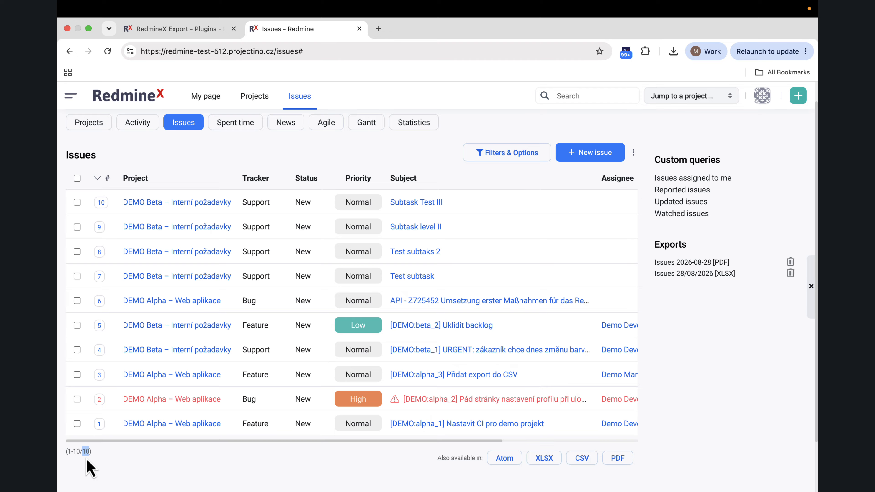
pyautogui.click(101, 462)
pyautogui.click(213, 31)
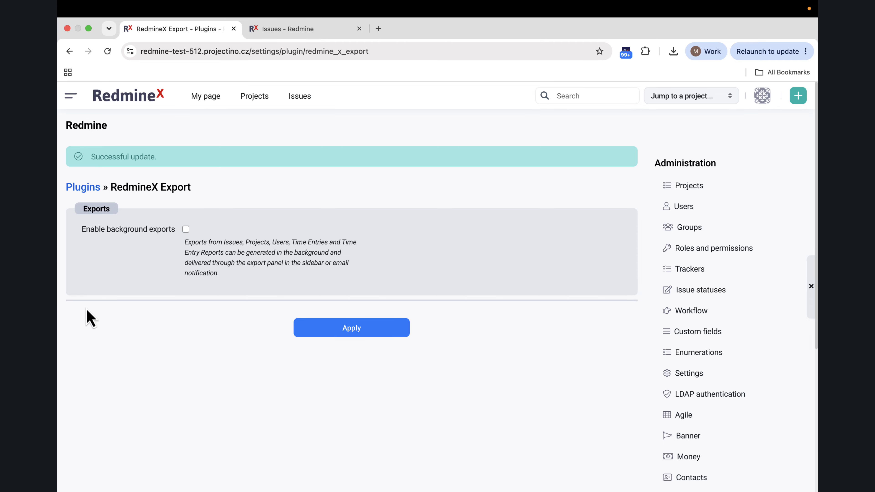
pyautogui.click(326, 31)
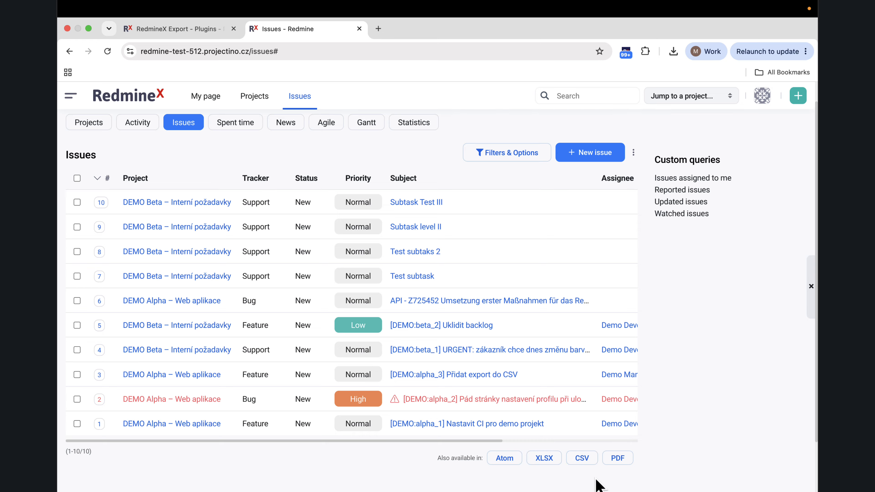
# - Enable background exports in the RedmineX Export plugin settings
pyautogui.click(206, 29)
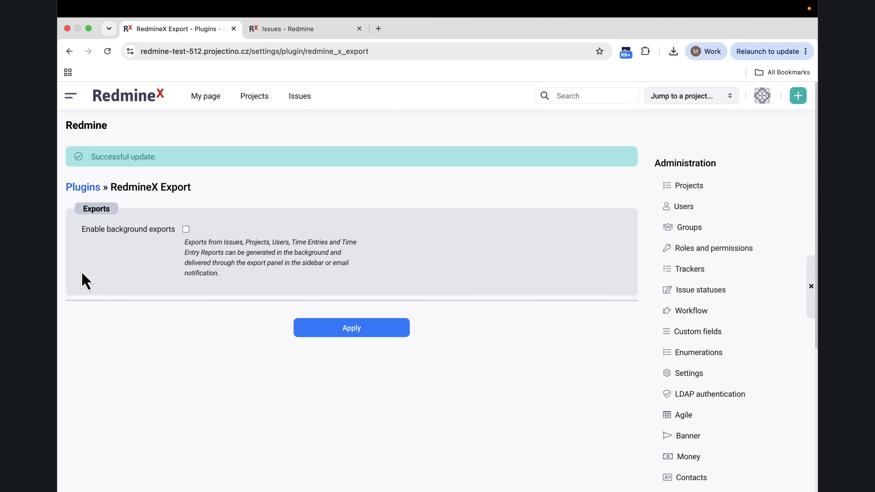
pyautogui.click(153, 235)
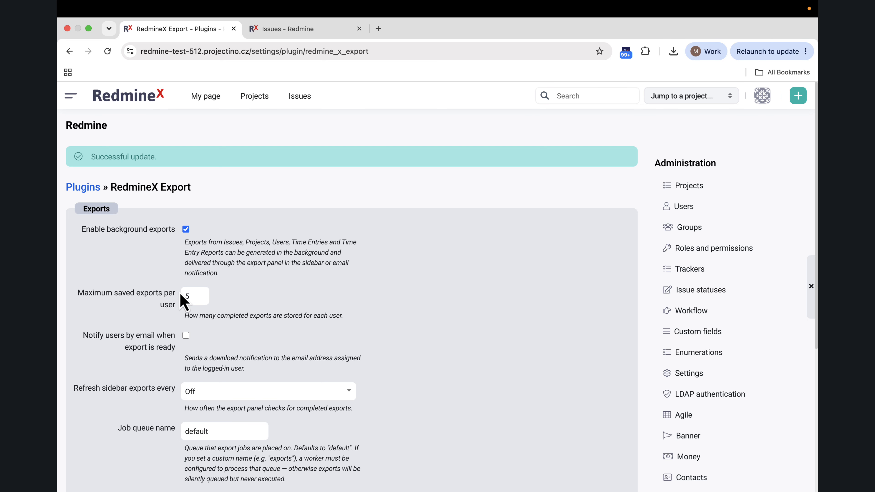
pyautogui.click(287, 34)
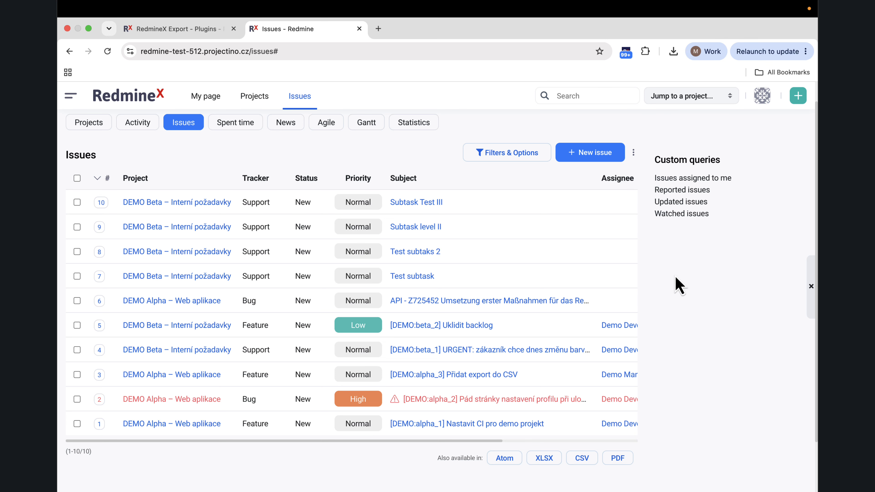
pyautogui.click(188, 31)
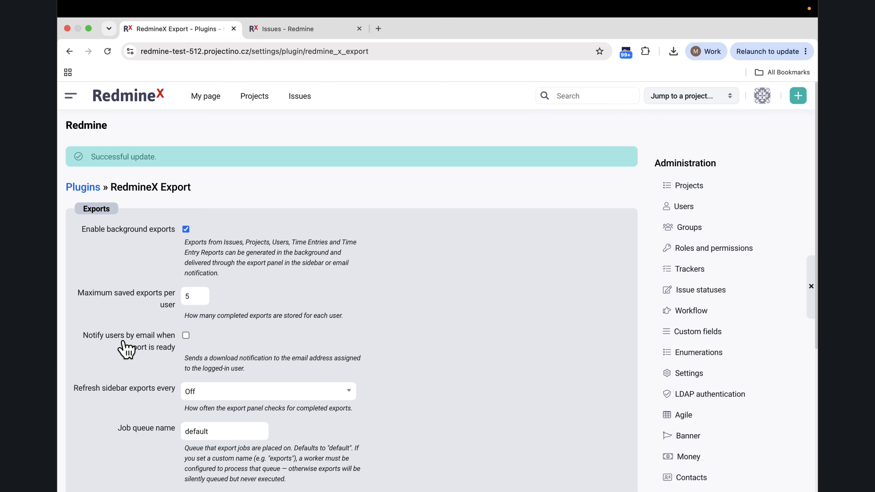
# - Review the sidebar refresh intervals, keep refreshing set to Off, and apply the RedmineX Export plugin settings
pyautogui.scroll(-2, 113, 349)
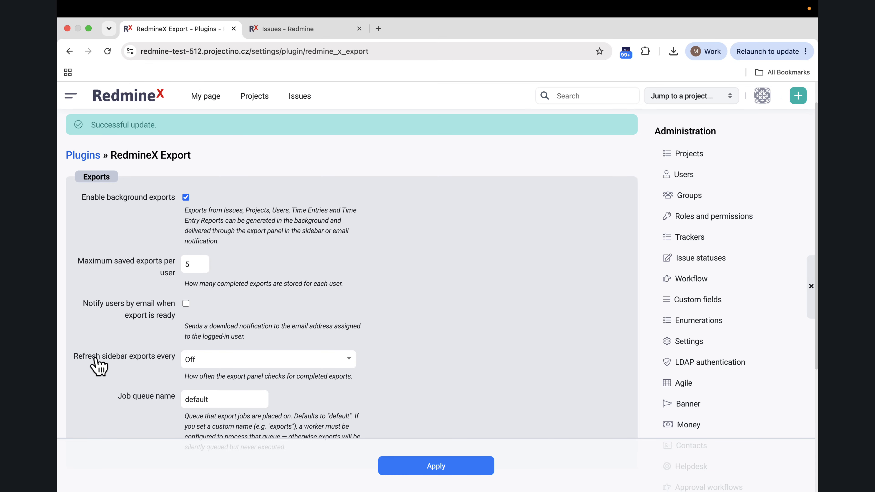
pyautogui.click(209, 363)
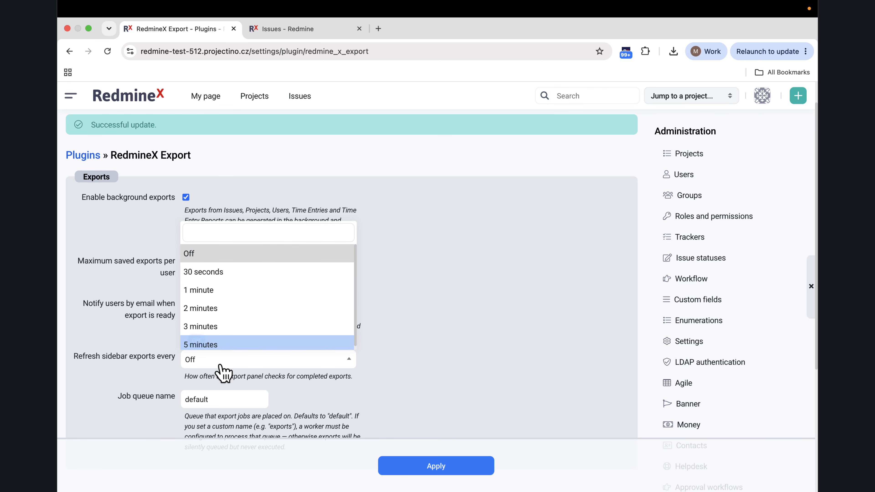
pyautogui.click(480, 312)
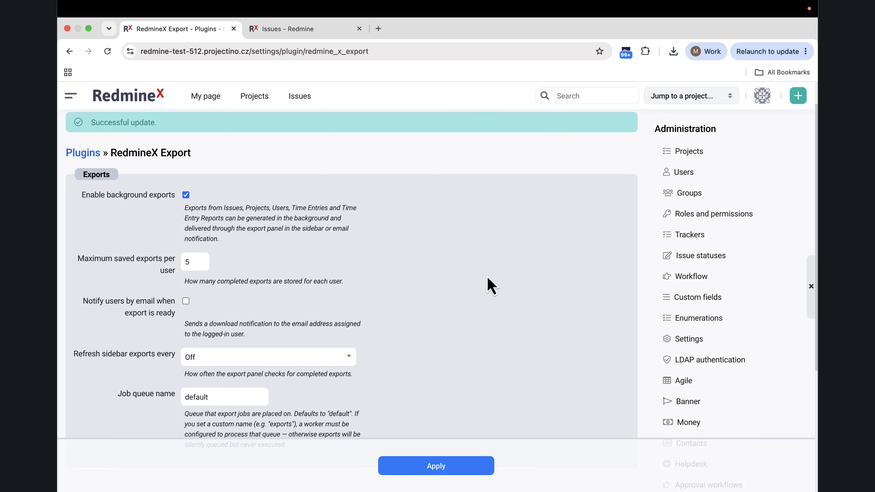
pyautogui.scroll(-1, 488, 289)
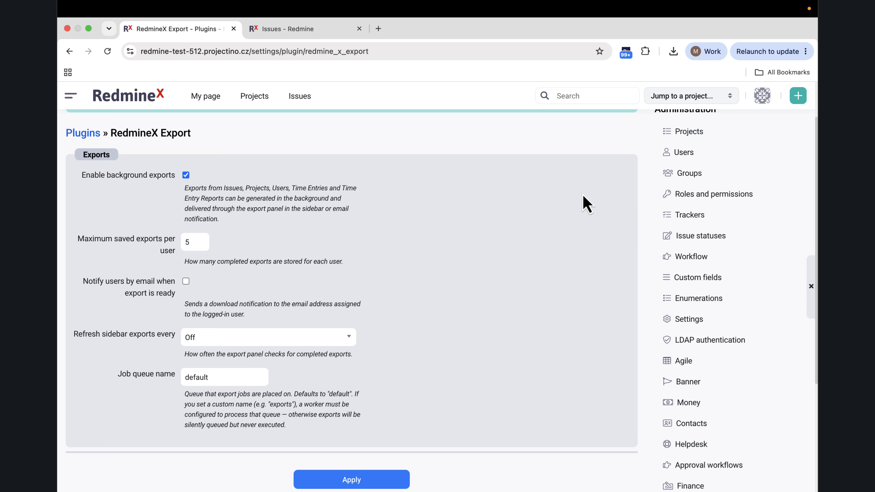
pyautogui.click(361, 480)
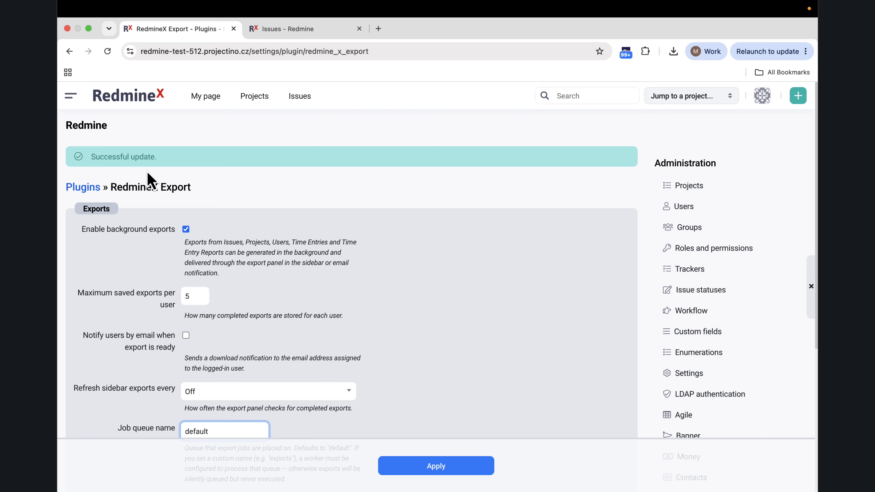
# - View the Atom feed of the issue list and return to the Issues page
pyautogui.click(259, 29)
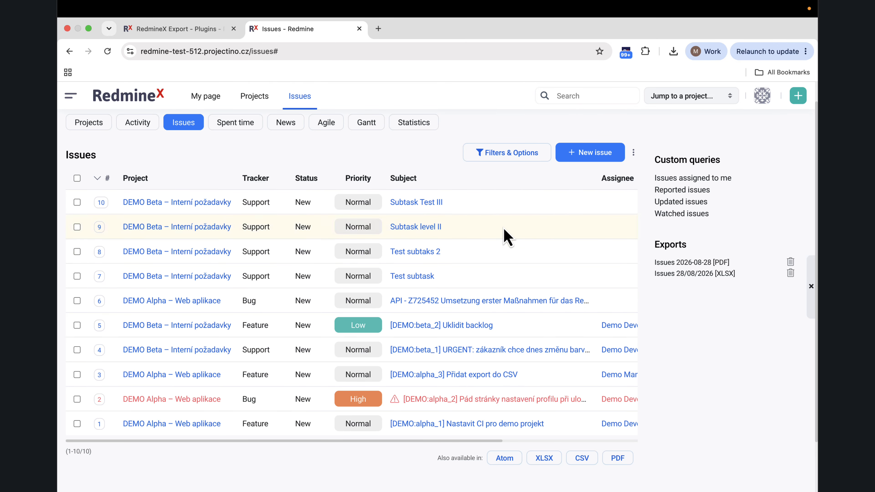
pyautogui.click(505, 458)
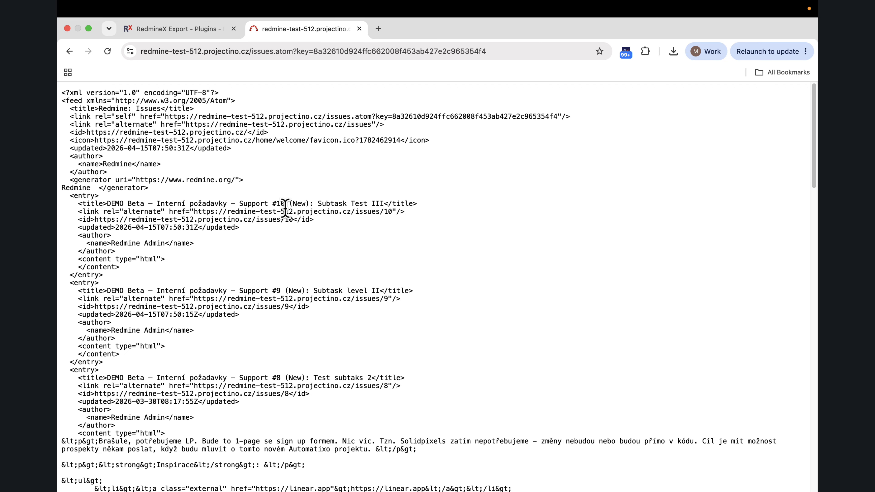
pyautogui.click(70, 51)
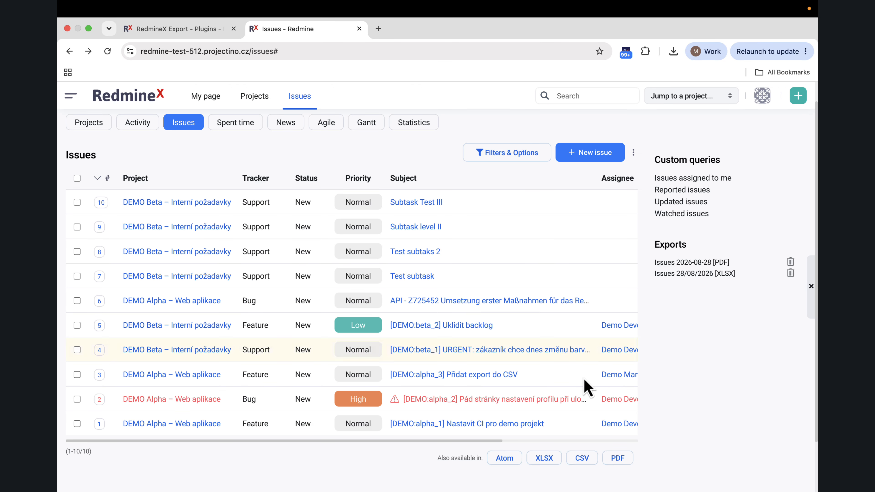
# - Examine the CSV export's range and encoding options for the issues, trying All records, and close the dialog without exporting
pyautogui.click(581, 459)
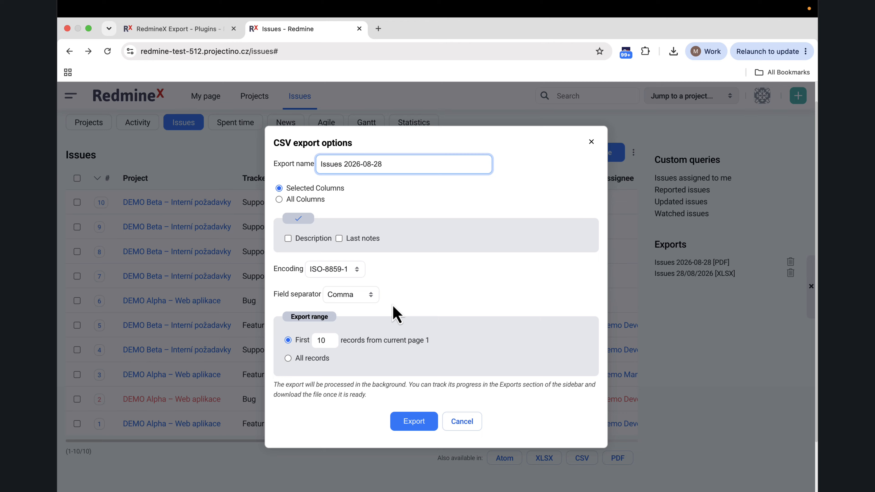
pyautogui.moveTo(290, 316); pyautogui.dragTo(316, 316)
pyautogui.click(332, 326)
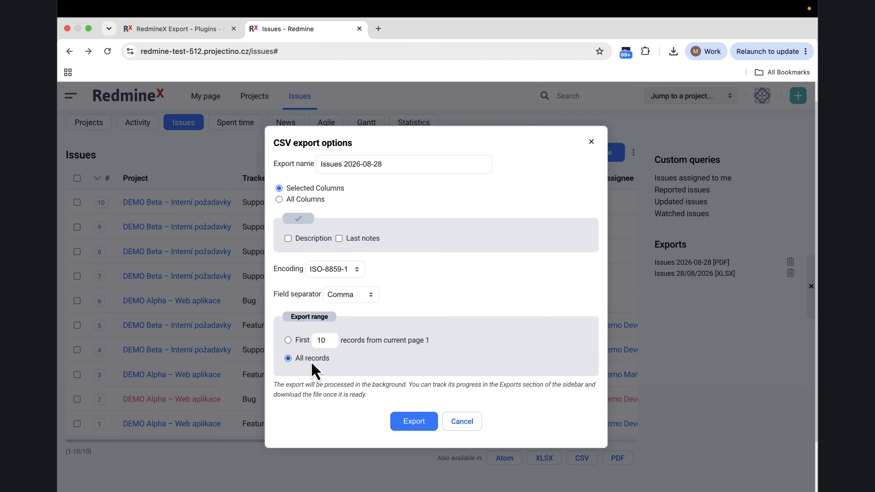
pyautogui.click(300, 359)
pyautogui.click(300, 341)
pyautogui.click(343, 275)
pyautogui.click(400, 287)
pyautogui.click(462, 423)
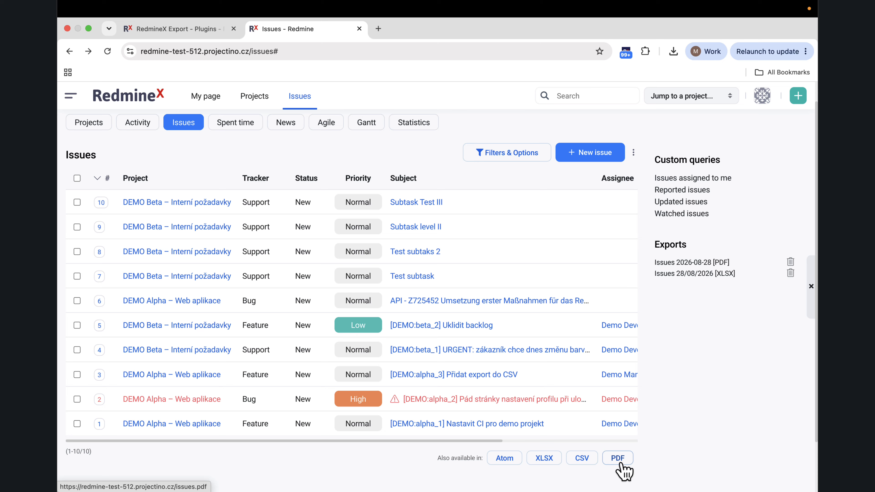
# - Export the first 10 issues of the current page to XLSX with selected columns, under the name "Issues 2026-08-28"
pyautogui.click(547, 460)
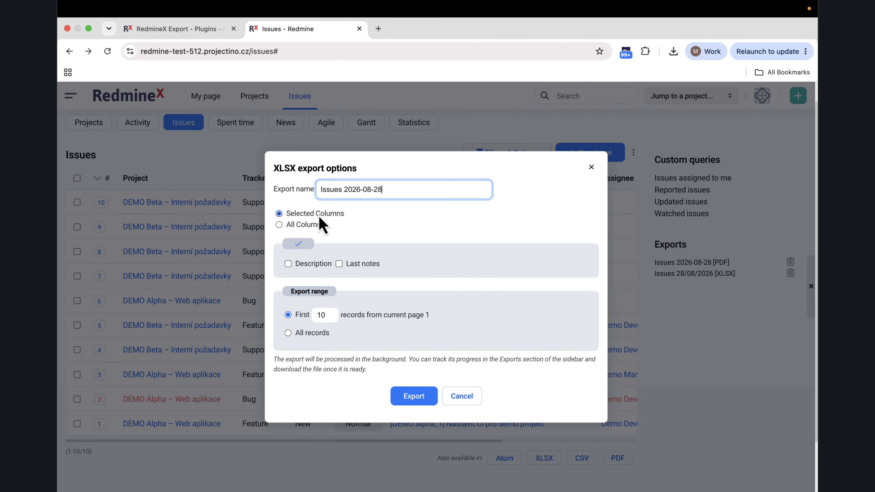
pyautogui.click(591, 168)
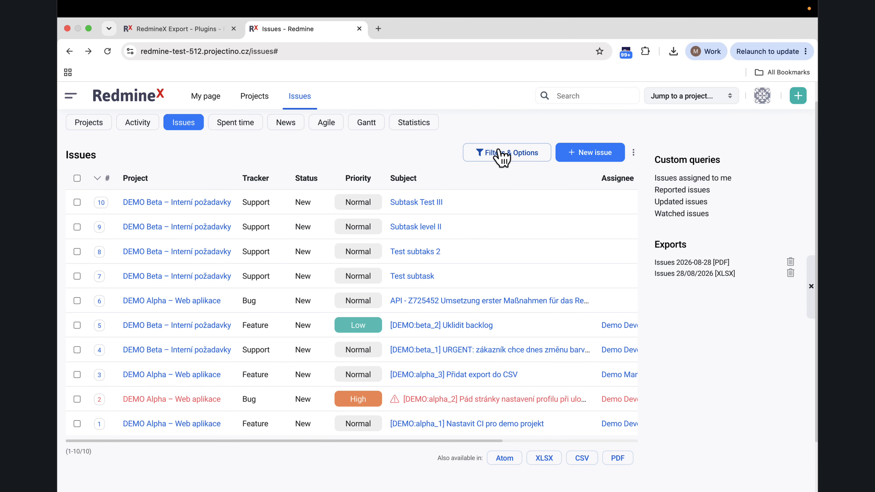
pyautogui.click(543, 462)
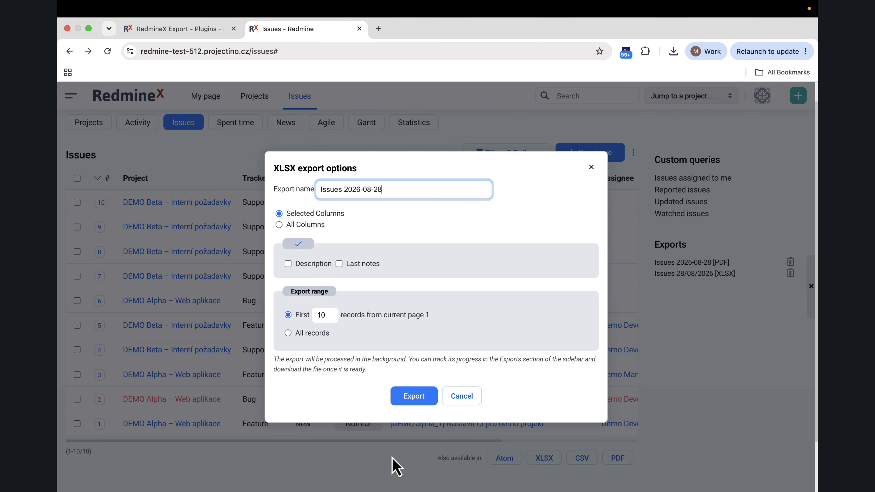
pyautogui.click(422, 400)
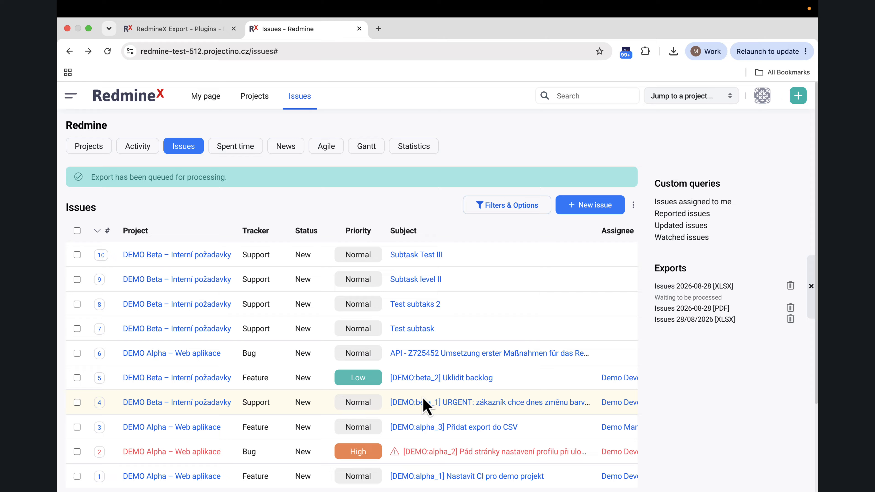
# - Check the XLSX export's processing status in the sidebar against the refresh interval in the RedmineX Export plugin settings
pyautogui.doubleClick(668, 296)
pyautogui.moveTo(668, 295); pyautogui.dragTo(699, 293)
pyautogui.click(206, 30)
pyautogui.scroll(-1, 191, 382)
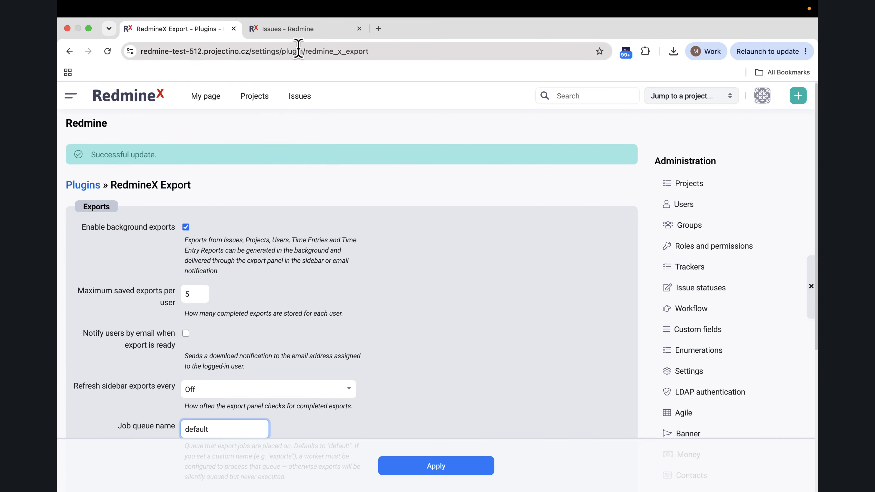
pyautogui.click(288, 29)
pyautogui.moveTo(660, 297); pyautogui.dragTo(732, 303)
pyautogui.click(732, 302)
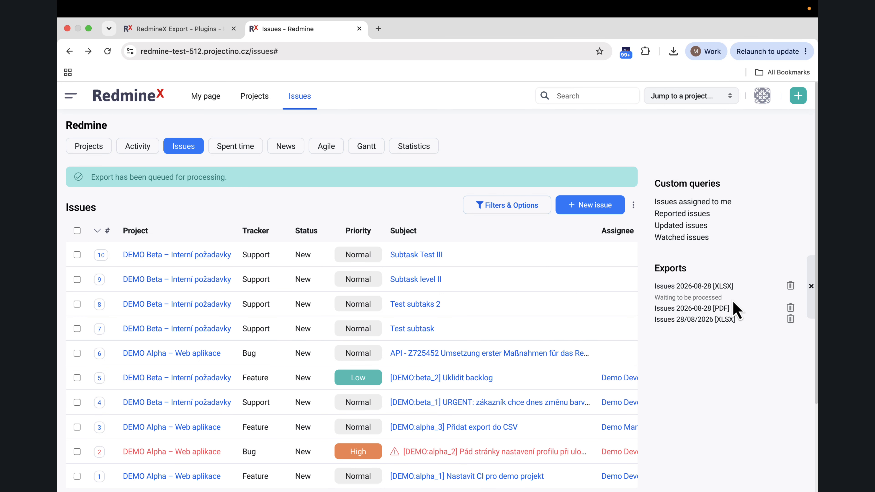
# - Refresh the Issues page and download the "Issues 2026-08-28" XLSX export
pyautogui.click(109, 54)
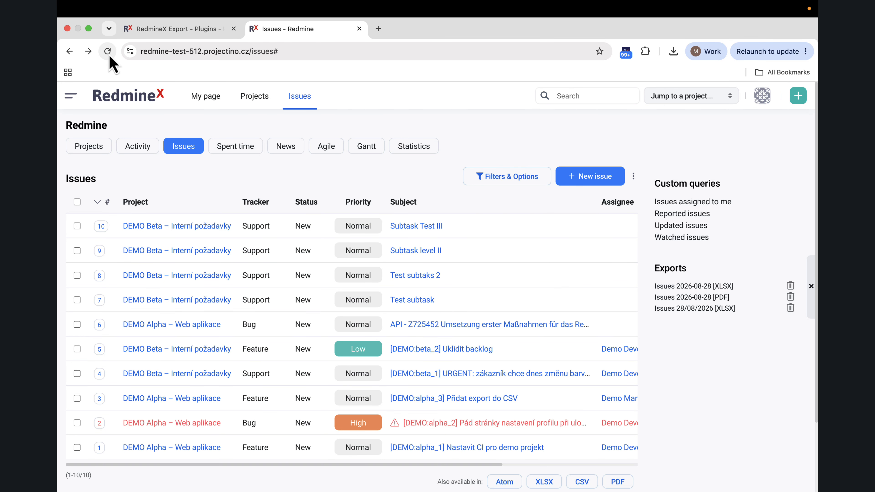
pyautogui.click(708, 287)
pyautogui.click(721, 374)
# - Export the first 10 issues to an A4 landscape PDF named "Issues 2026-08-28" and check its status in the Exports list
pyautogui.scroll(-3, 713, 371)
pyautogui.click(623, 399)
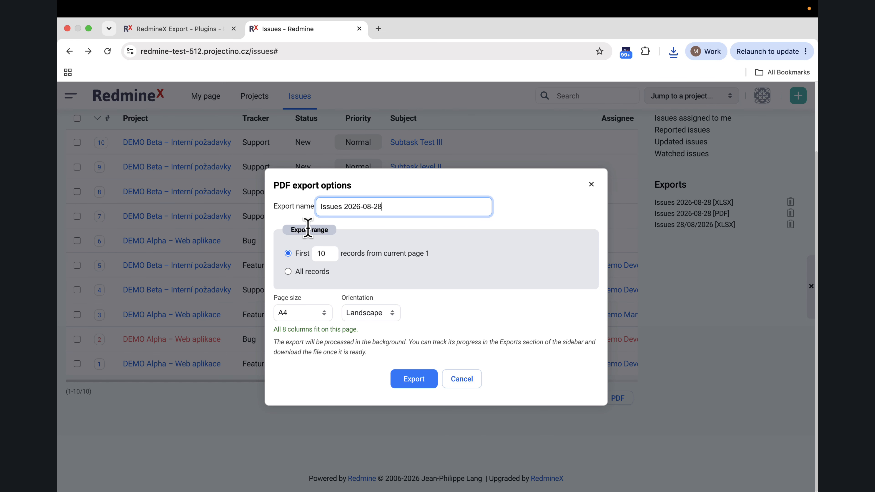
pyautogui.click(296, 231)
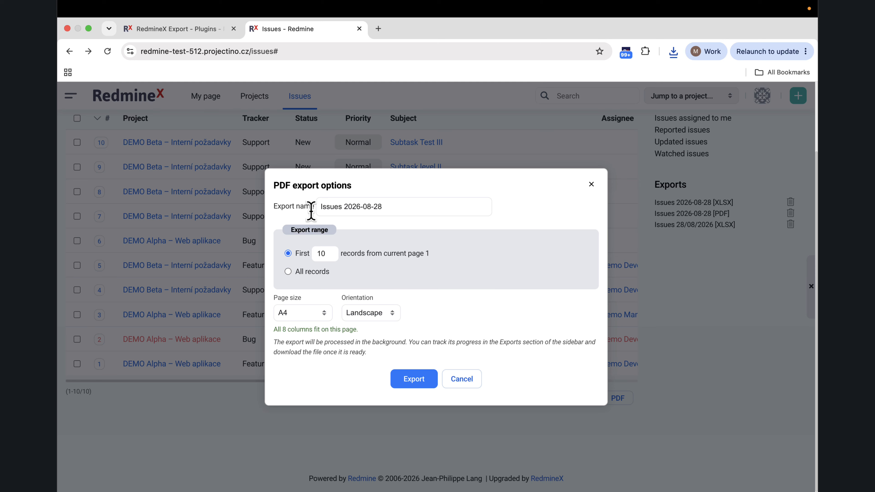
pyautogui.click(382, 207)
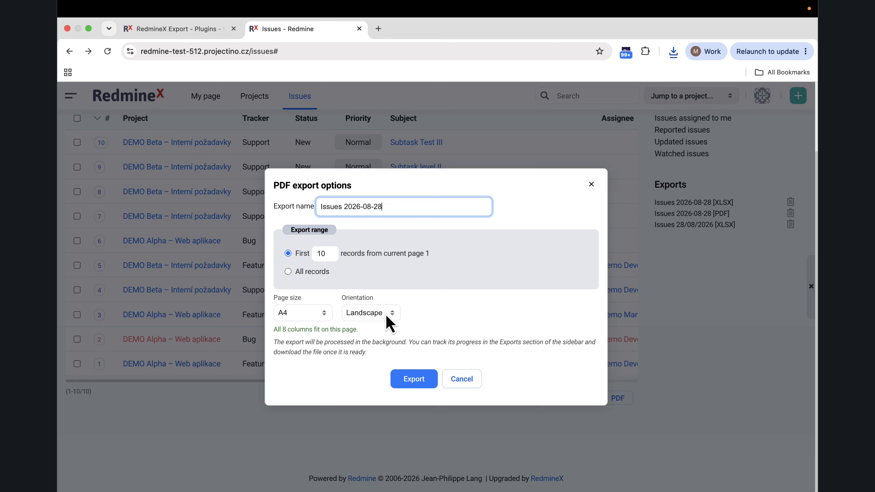
pyautogui.click(306, 313)
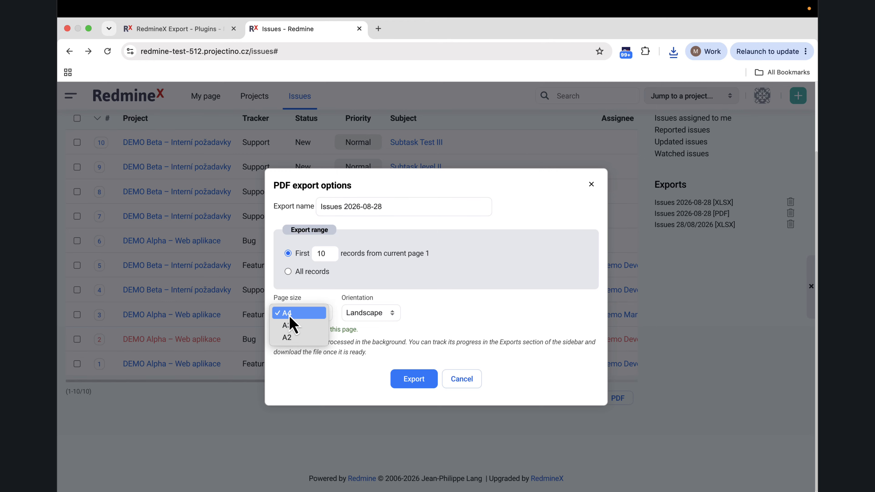
pyautogui.click(373, 316)
pyautogui.click(373, 317)
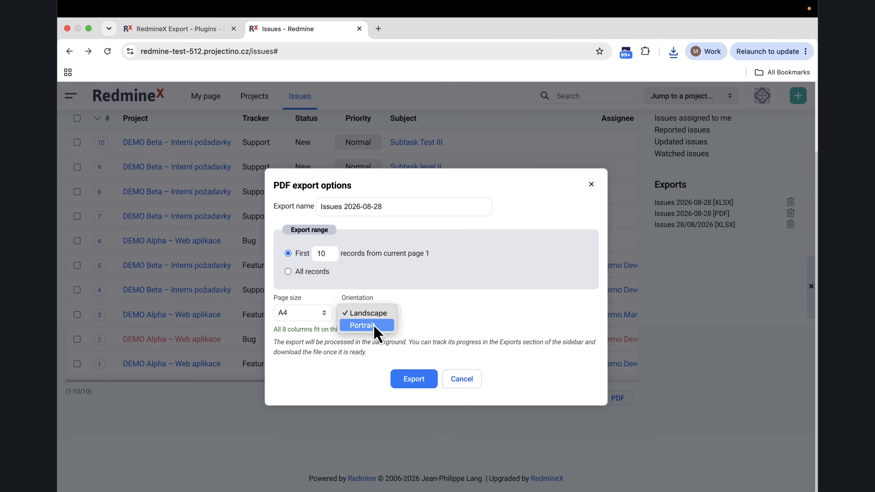
pyautogui.click(451, 323)
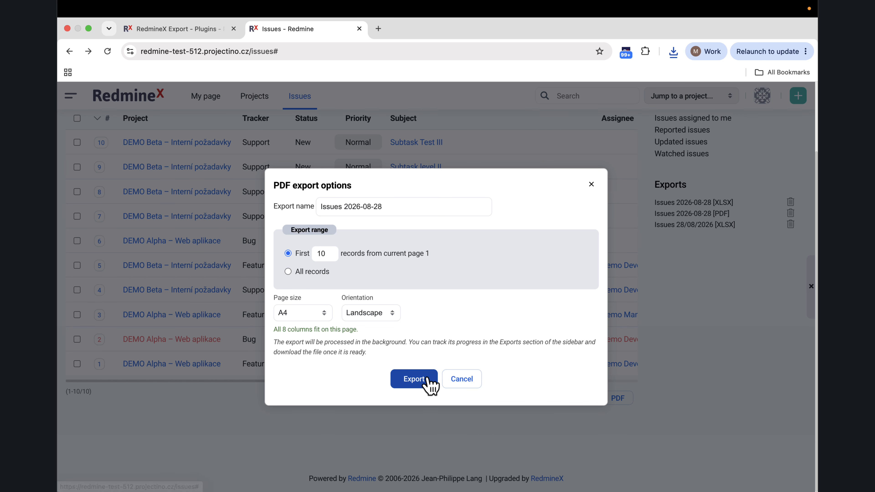
pyautogui.click(413, 378)
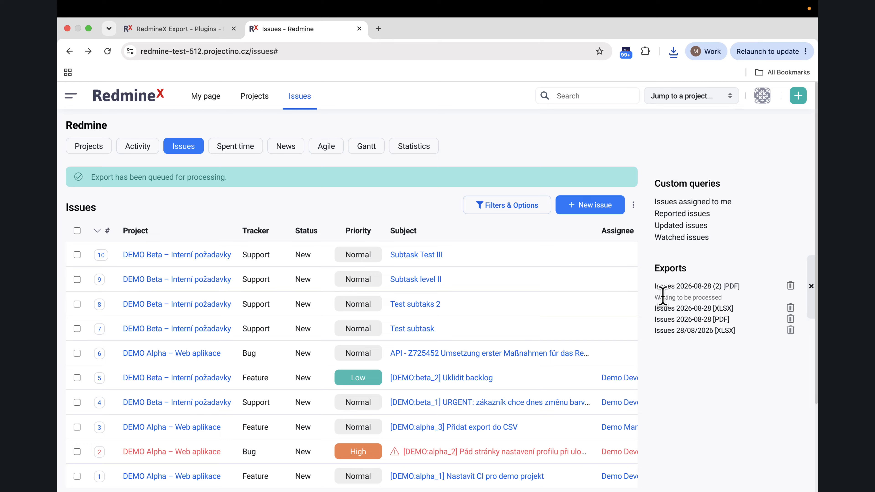
pyautogui.moveTo(662, 295); pyautogui.dragTo(715, 296)
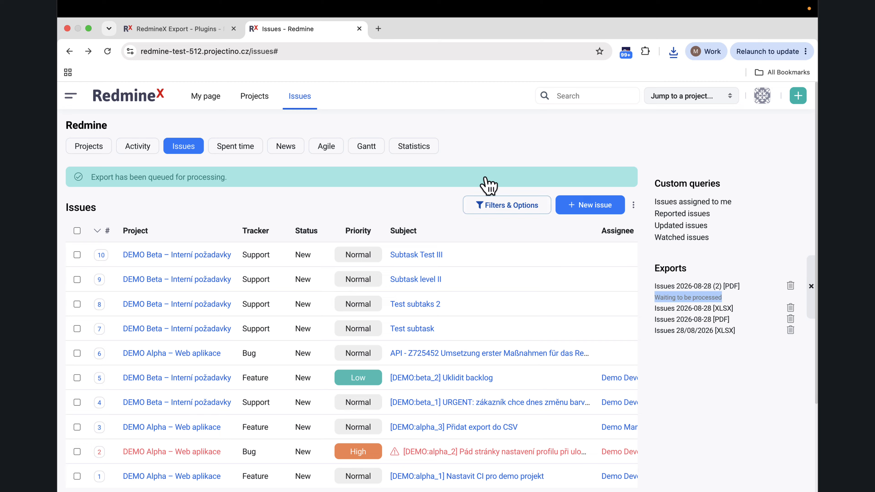
# - View the Spent time page and its Exports list, followed by the Gantt page
pyautogui.click(241, 153)
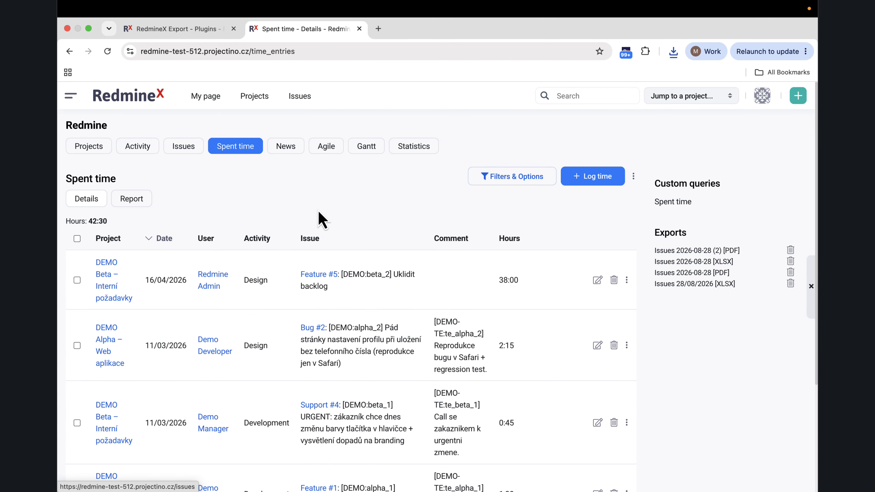
pyautogui.click(369, 148)
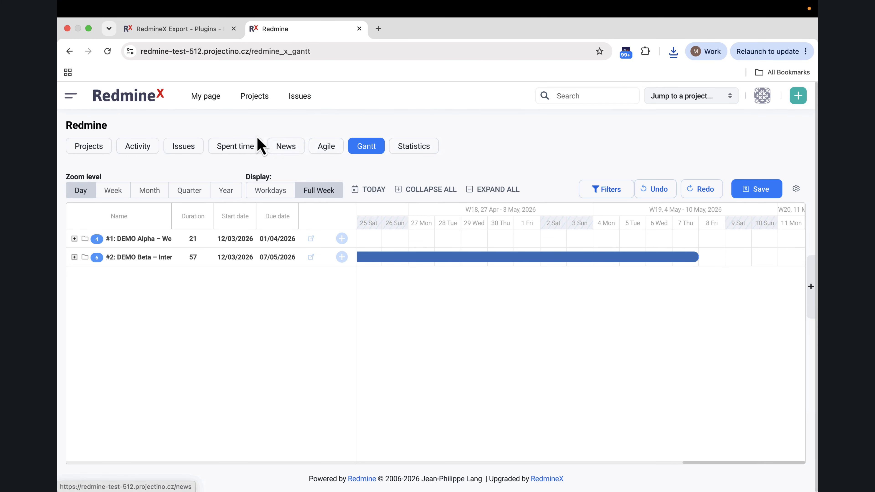
# - Return to the Issues page, download the "Issues 2026-08-28 (2)" PDF export, and view the downloaded file before closing it
pyautogui.click(193, 149)
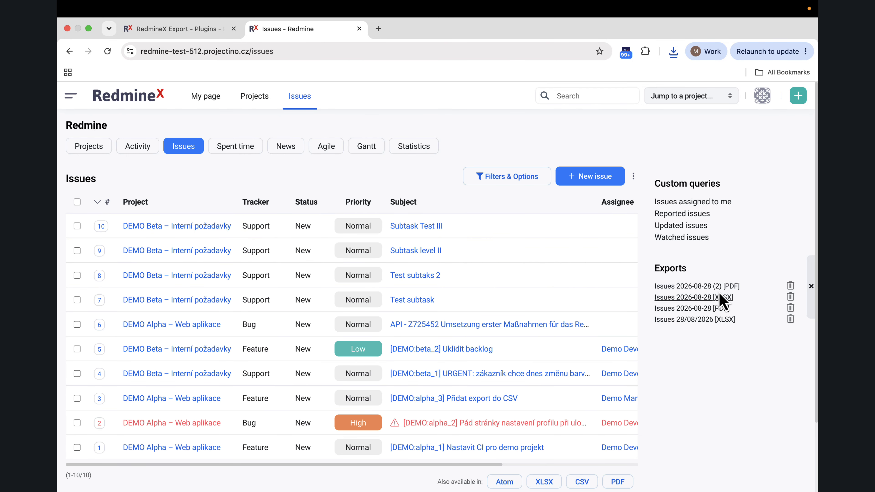
pyautogui.moveTo(710, 290); pyautogui.dragTo(709, 287)
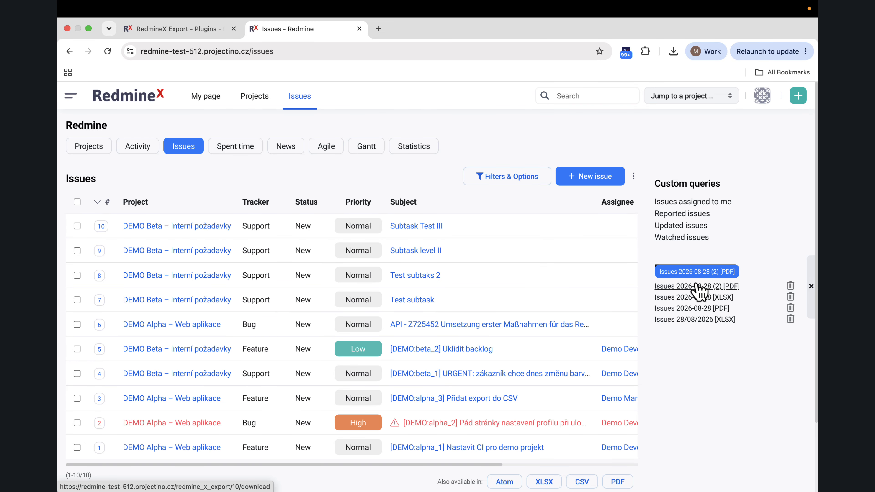
pyautogui.click(705, 286)
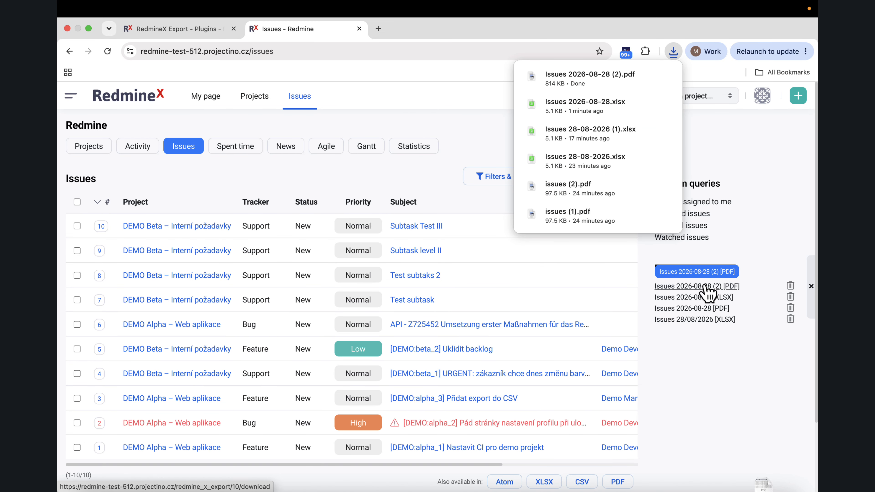
pyautogui.click(533, 85)
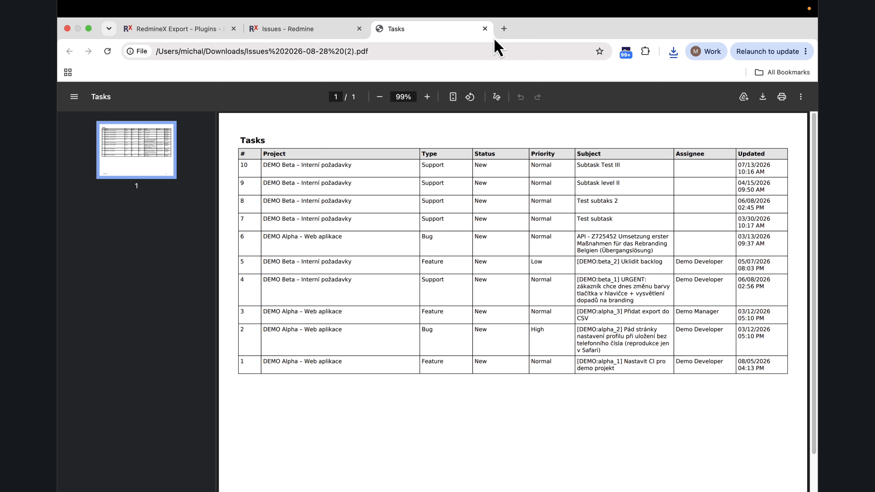
pyautogui.click(484, 28)
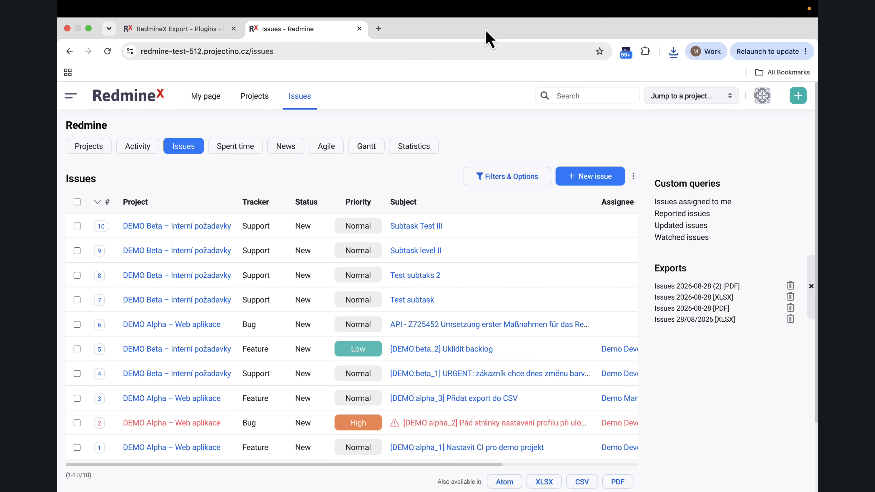
# - Review the PDF export options and the CSV export options for the issue list without exporting
pyautogui.click(618, 481)
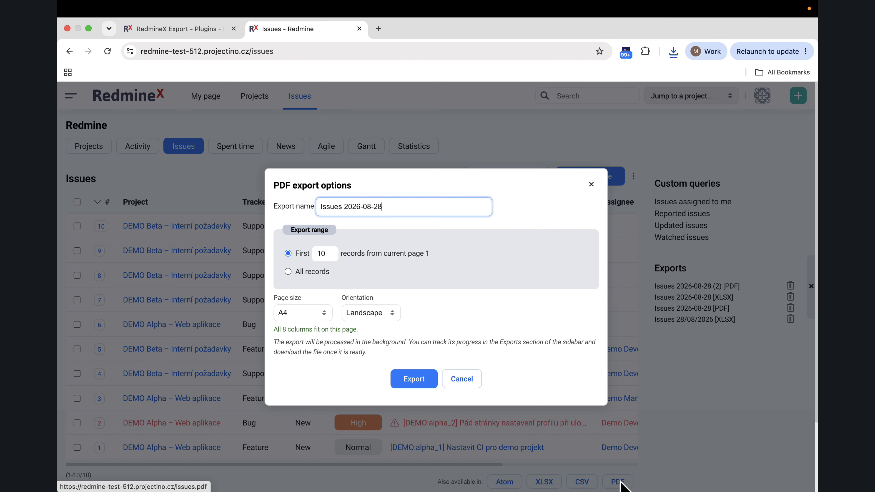
pyautogui.click(592, 185)
pyautogui.scroll(-3, 708, 322)
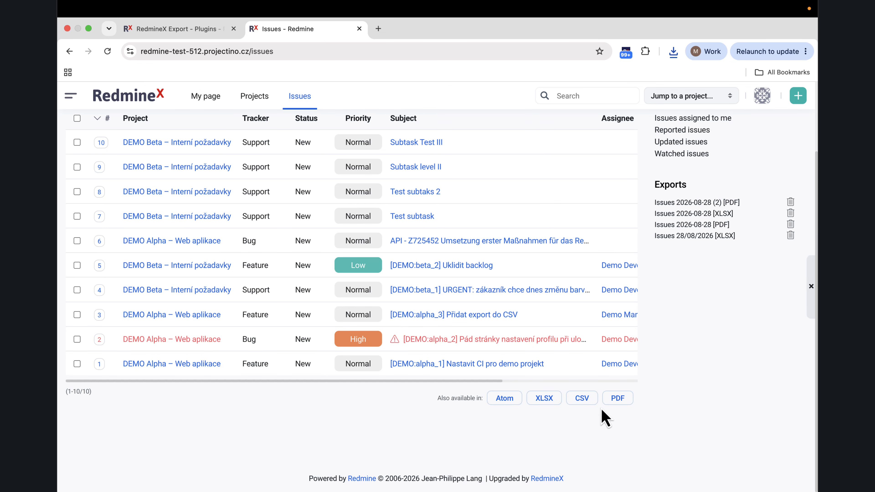
pyautogui.click(584, 402)
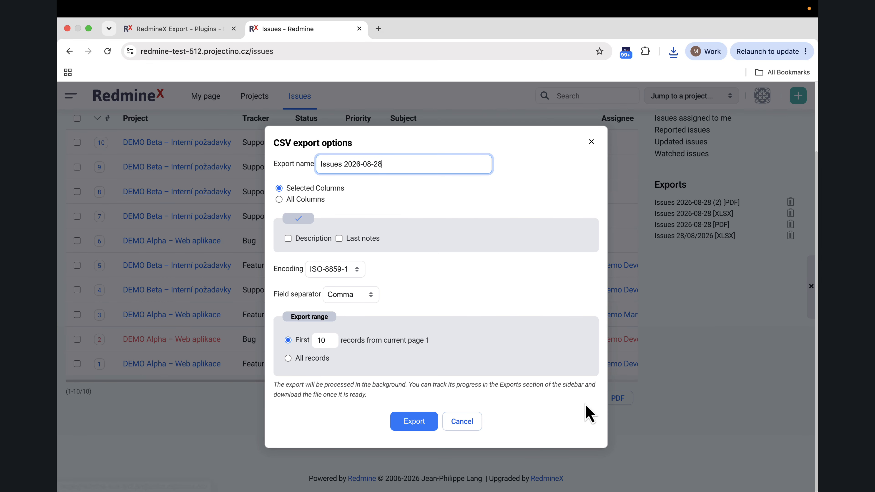
pyautogui.click(590, 141)
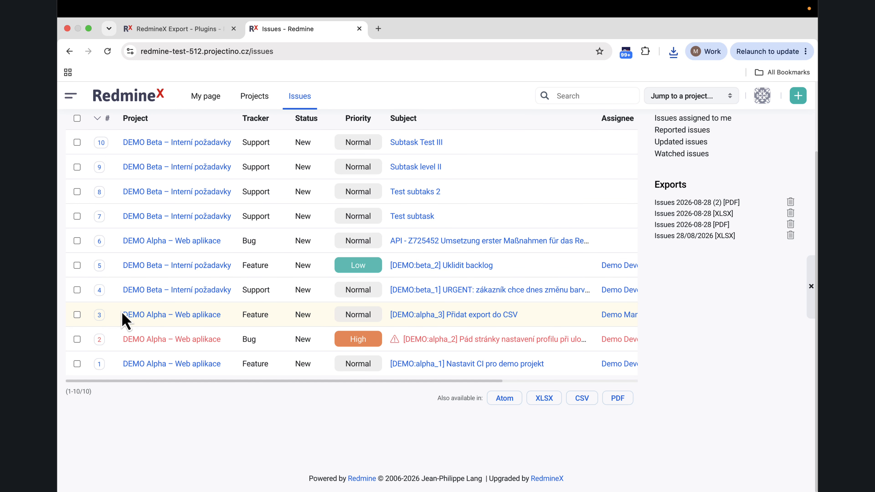